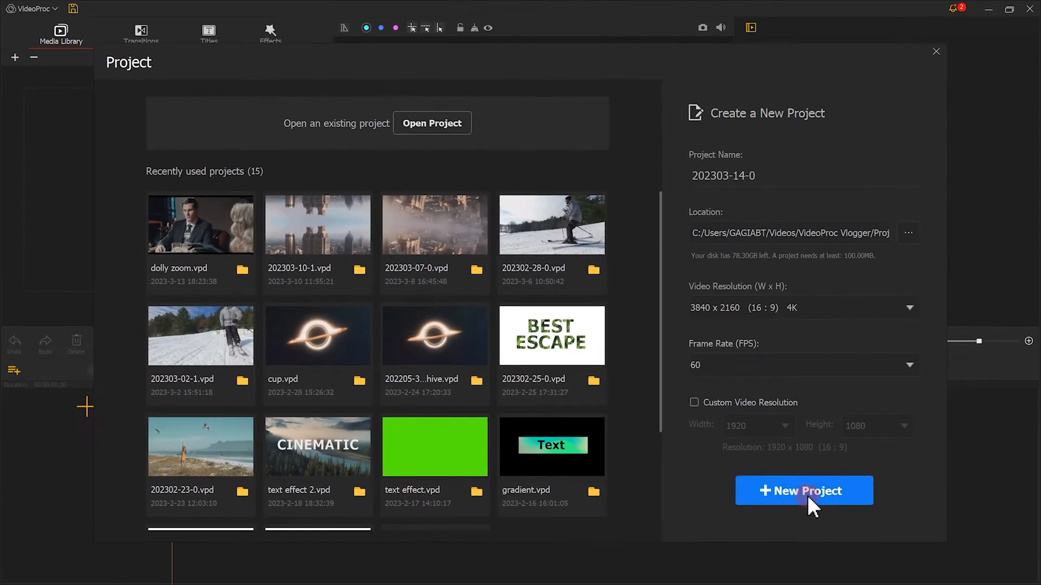
- Create a new 3840 x 2160, 60 FPS project and add video 01 to the video track
left_click(705, 509)
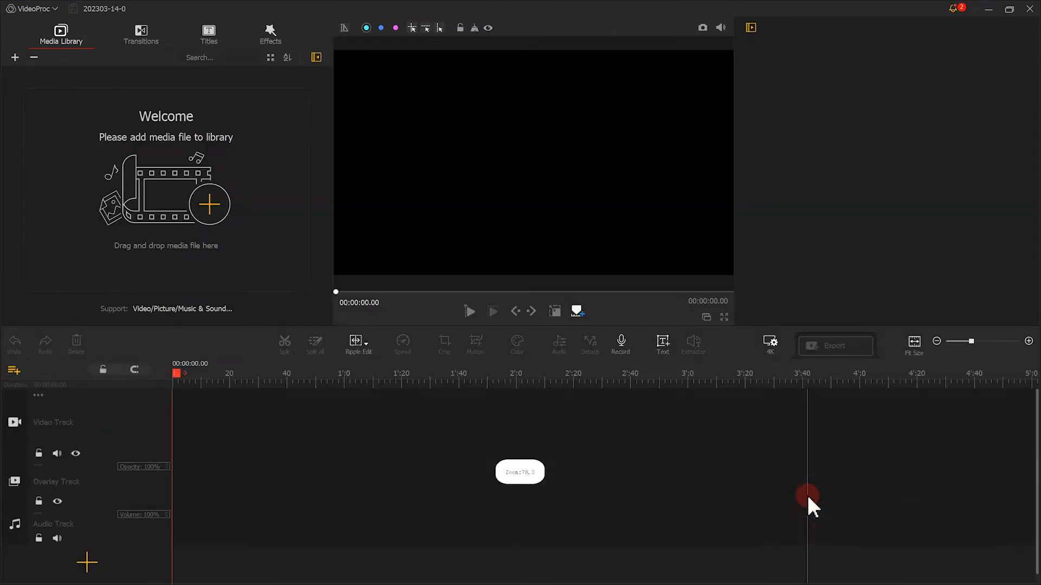
left_click_drag(623, 138, 212, 168)
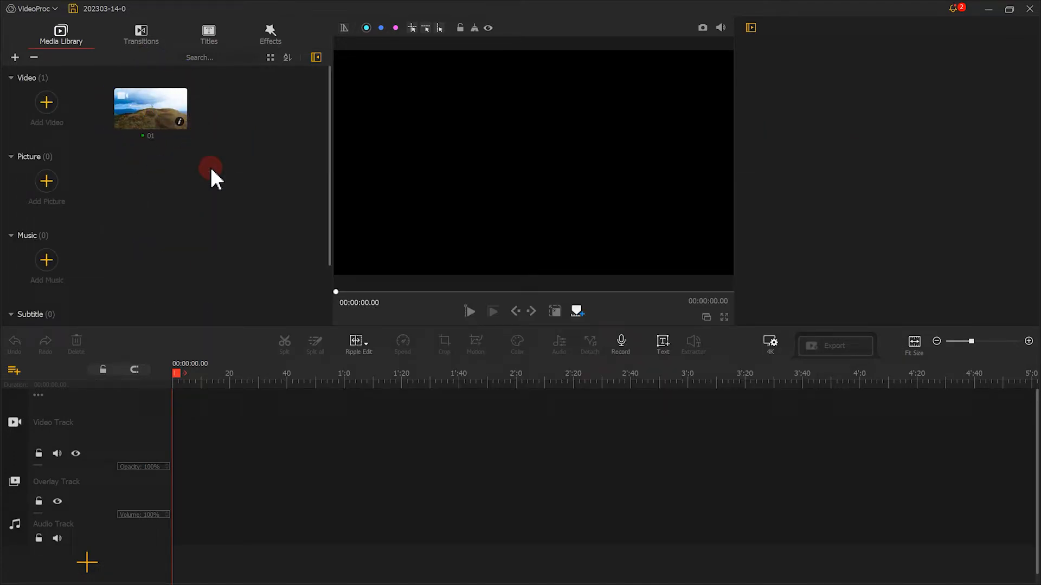
left_click_drag(154, 99, 201, 431)
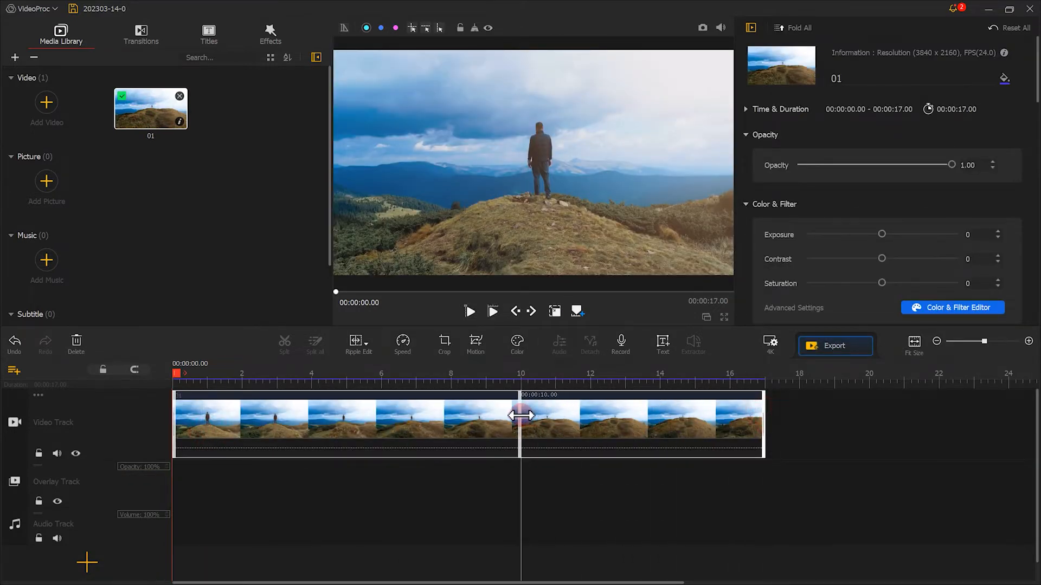
- Trim the end of clip 01 to 10 seconds and play the shortened clip
left_click_drag(520, 415, 520, 415)
left_click(469, 312)
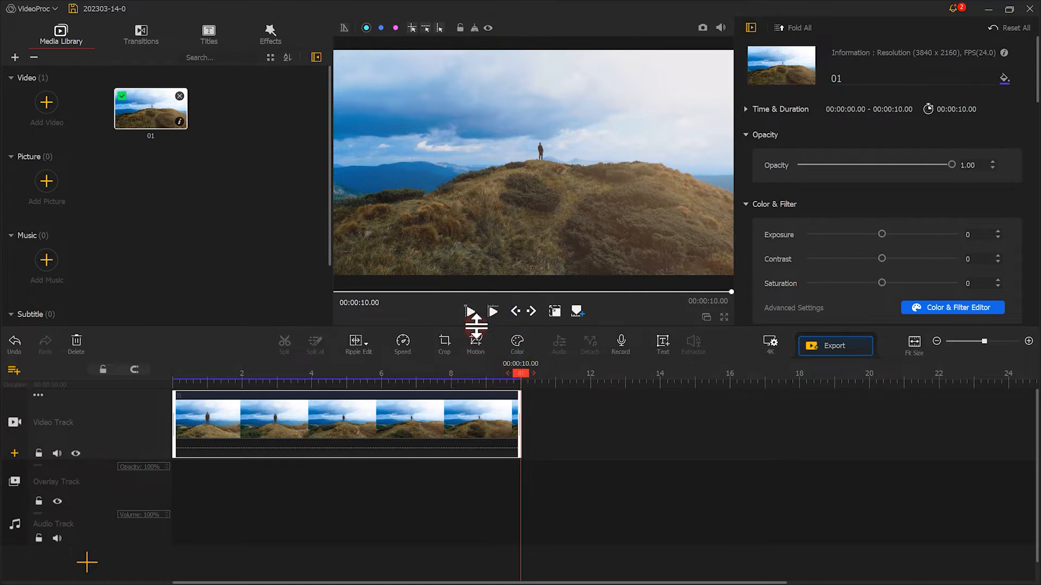
- Open clip 01 in the Motion Editor and add a keyframe at its end, 00:00:10.00
left_click(476, 341)
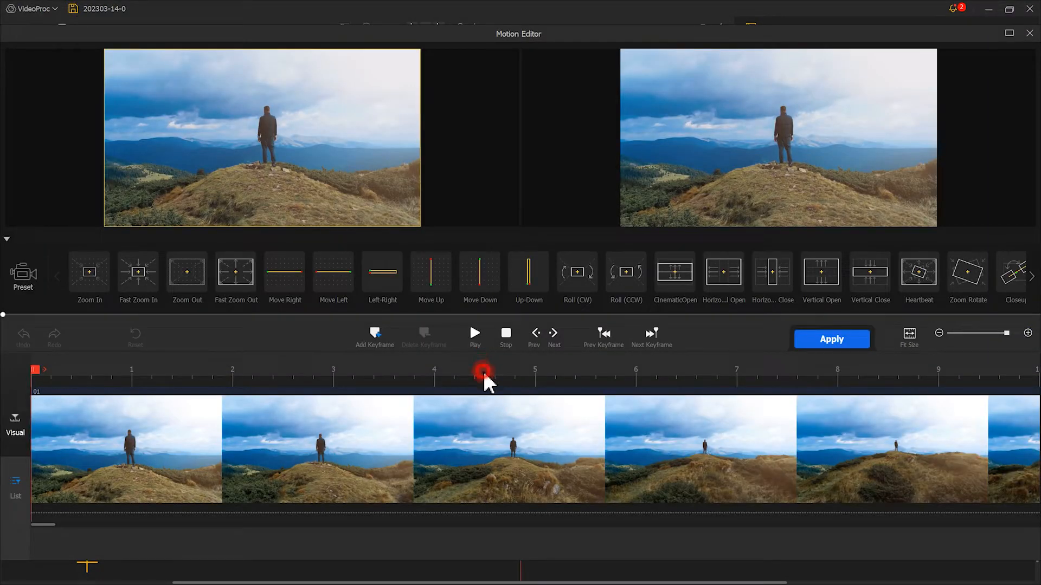
left_click_drag(486, 380, 1022, 373)
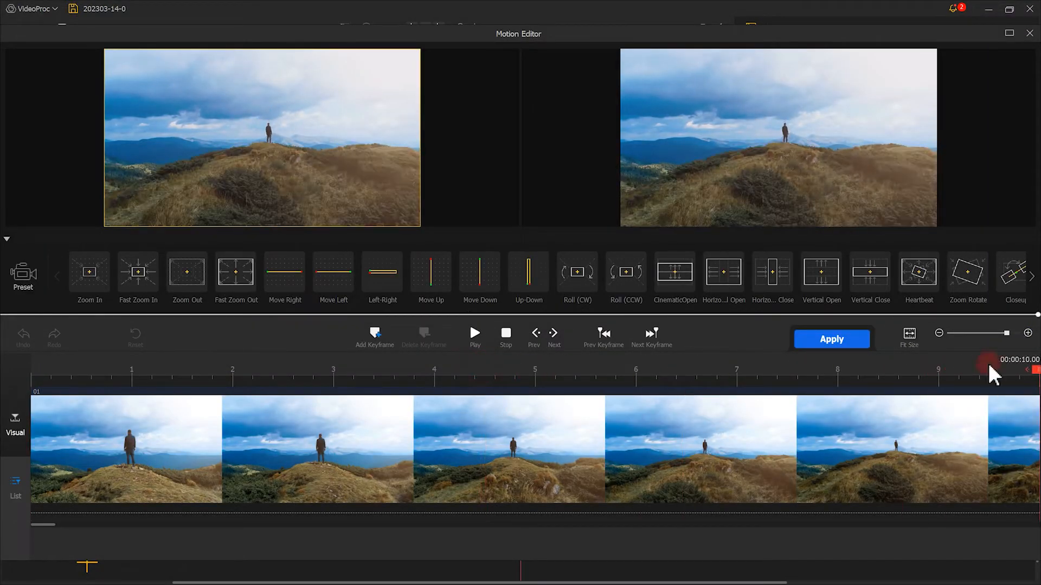
left_click(522, 359)
left_click(363, 342)
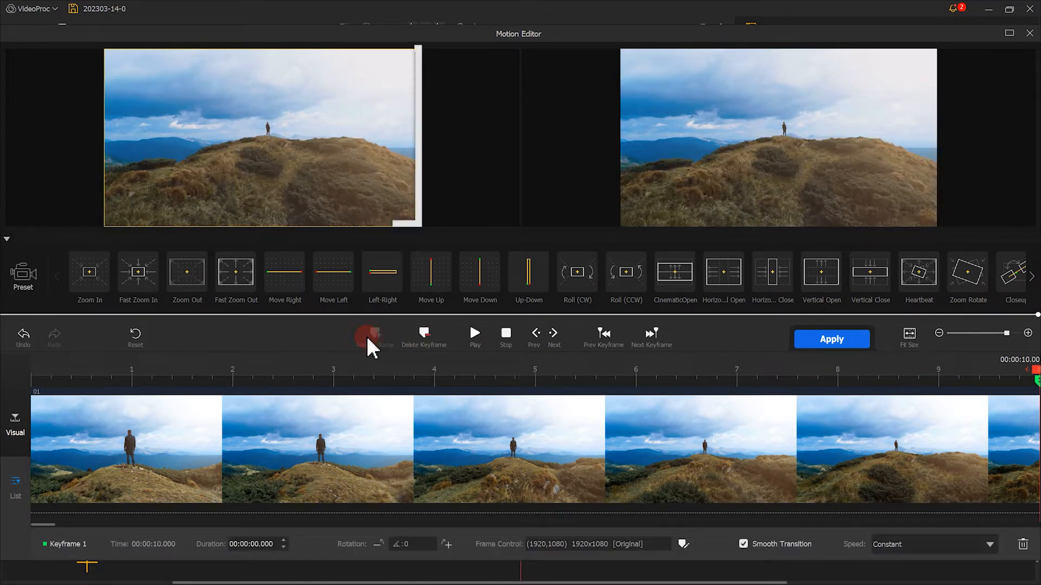
- Shrink the end keyframe's frame tightly around the man on the hill, to about 525x295
left_click_drag(341, 182, 305, 162)
left_click_drag(183, 92, 245, 115)
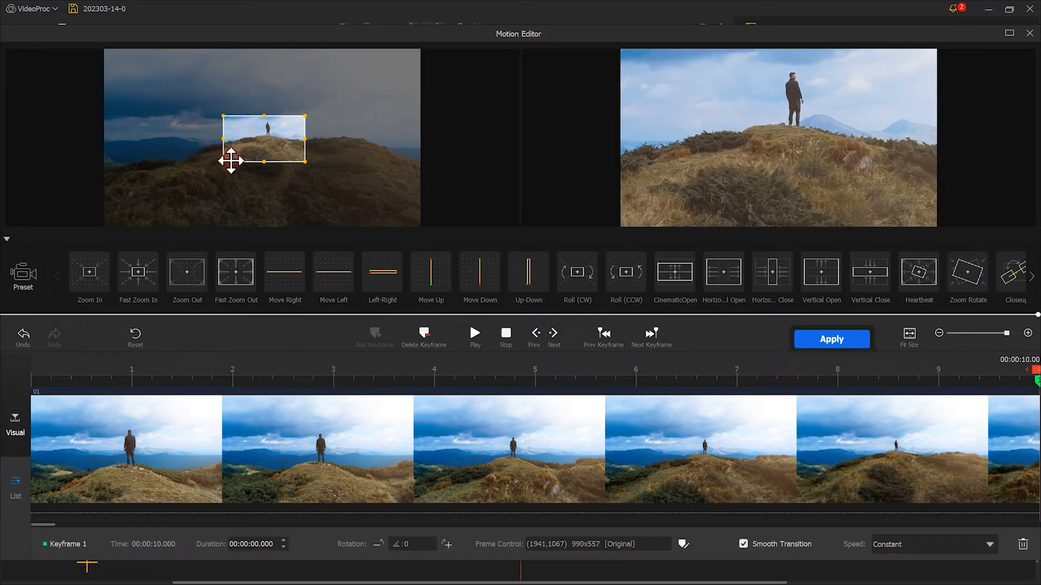
left_click_drag(223, 161, 234, 111)
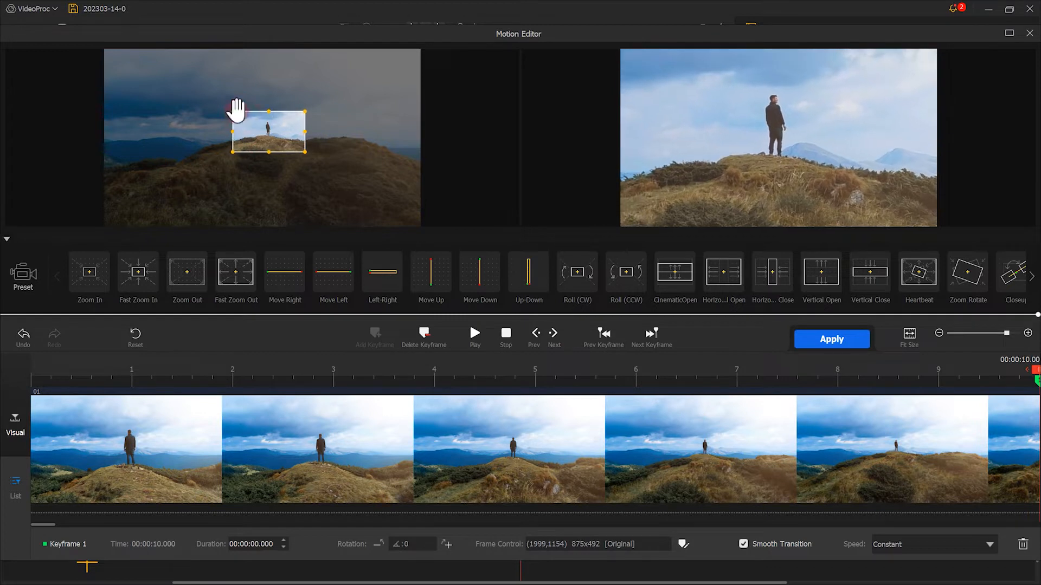
left_click_drag(302, 115, 289, 116)
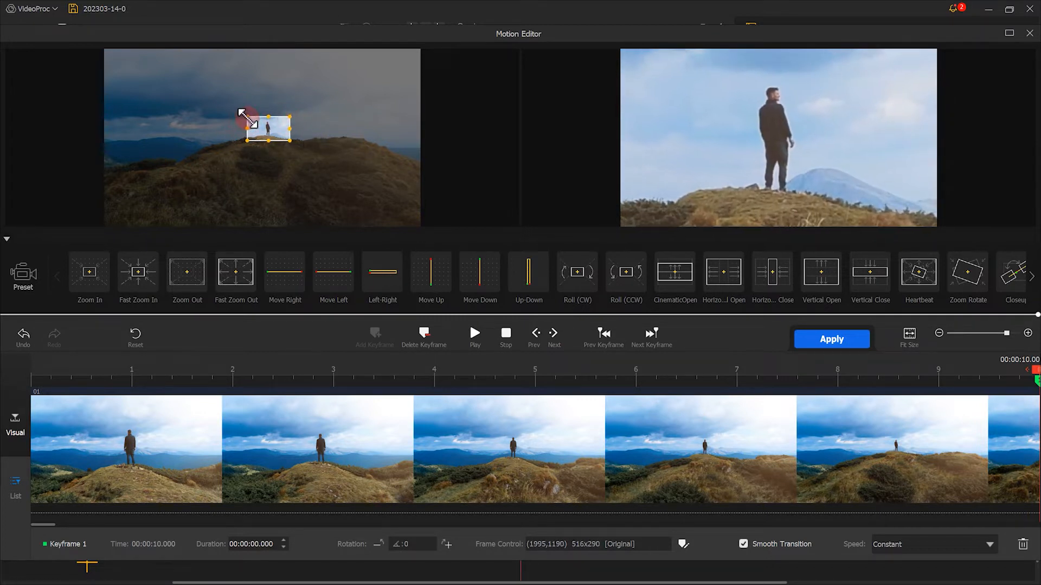
- Preview the zoom motion from the beginning and apply it to clip 01
left_click(505, 336)
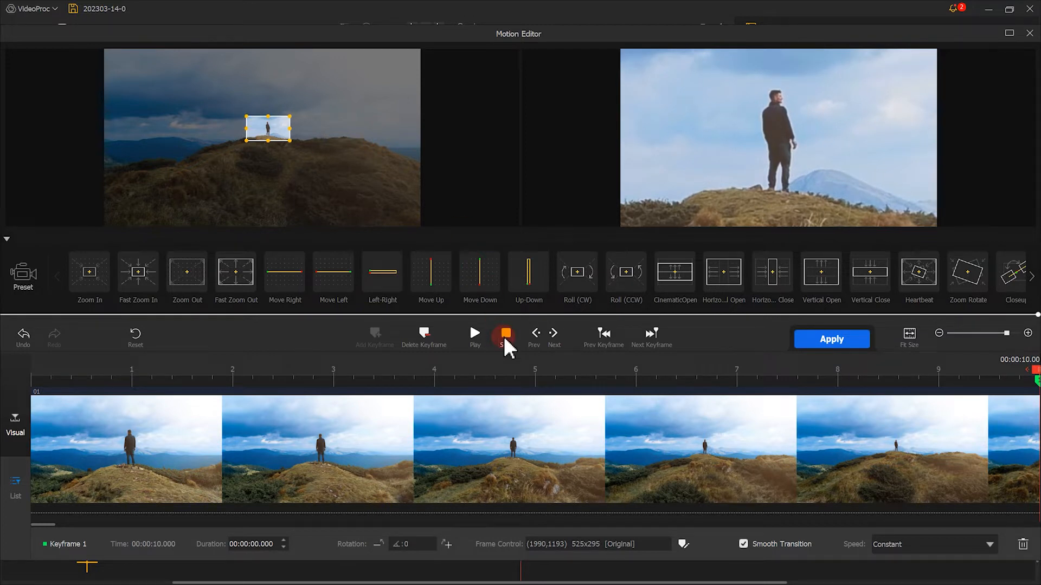
left_click(475, 332)
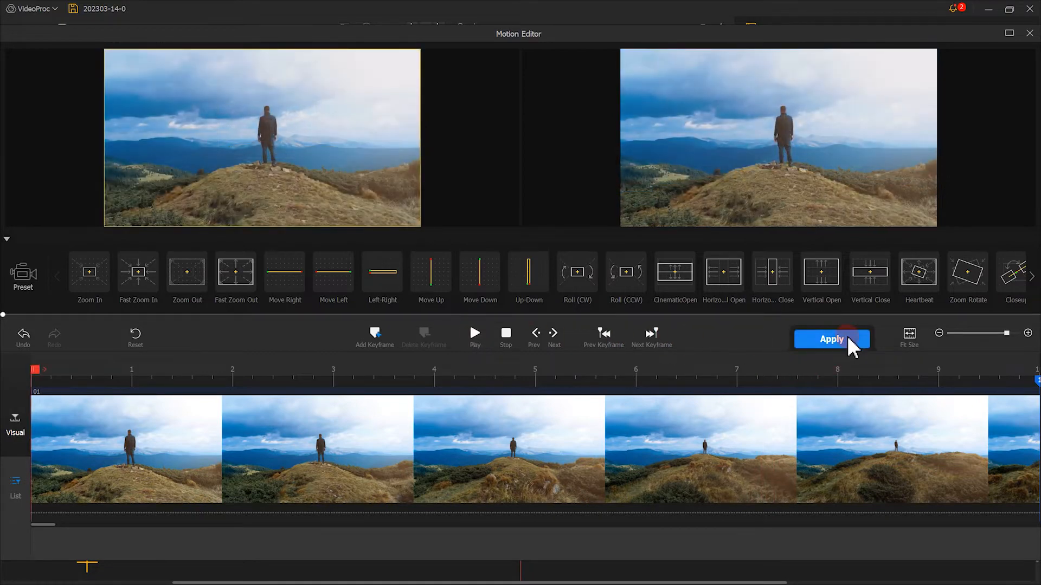
left_click(846, 334)
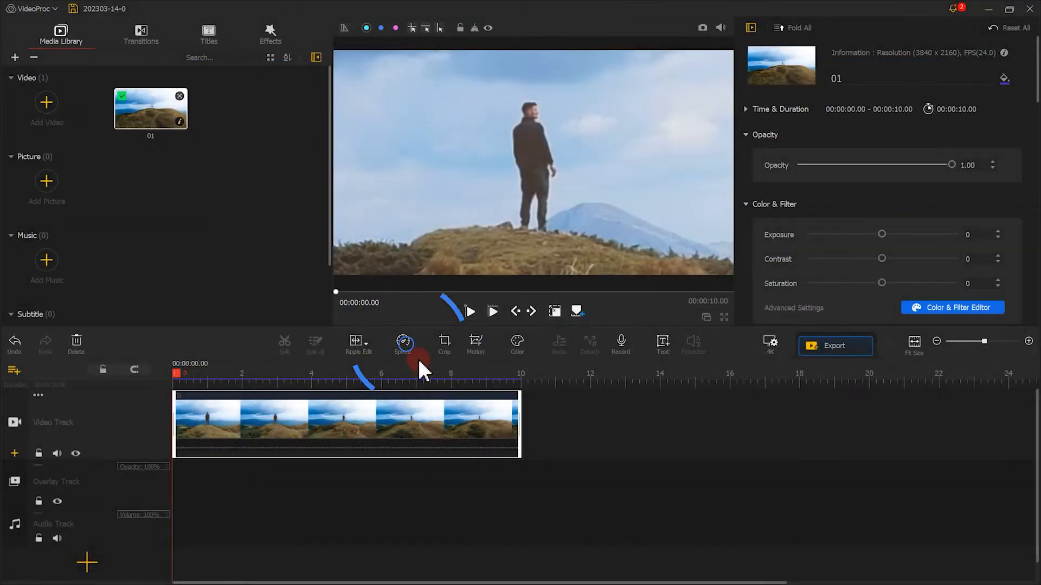
- Apply a constant 2X speed to clip 01 and play back the result
left_click(401, 347)
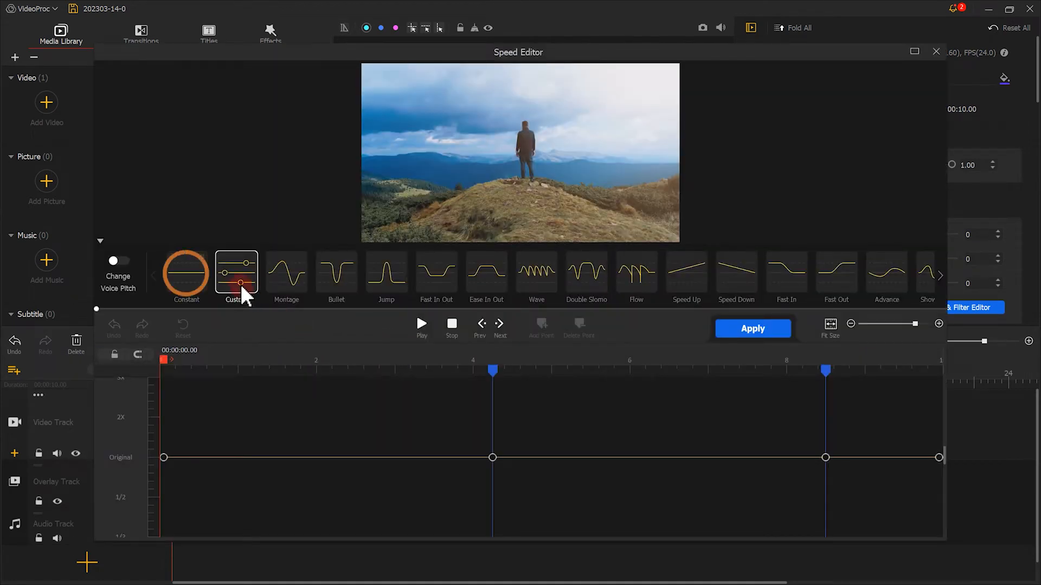
left_click(204, 275)
left_click(374, 230)
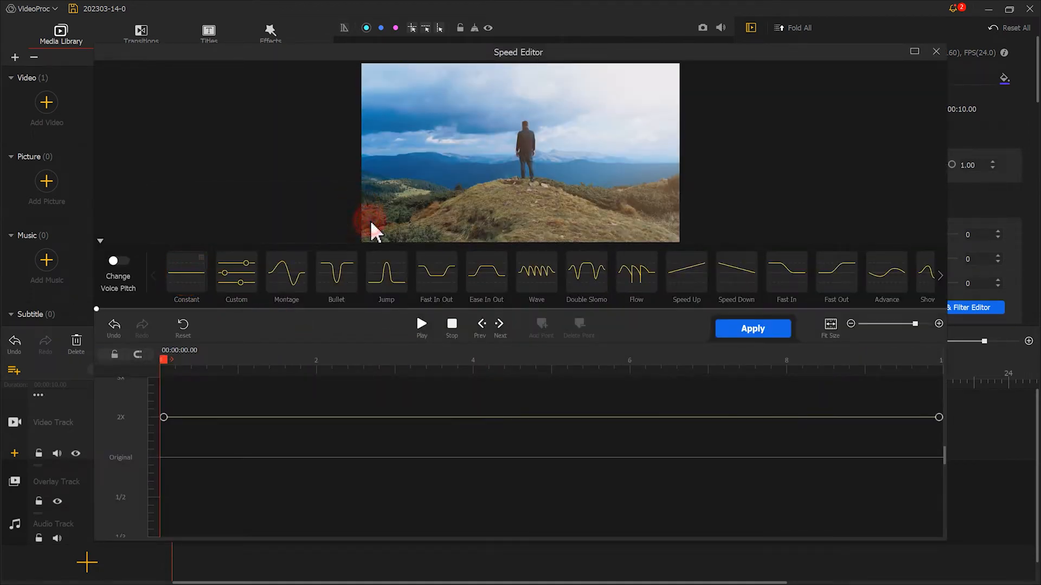
left_click(742, 329)
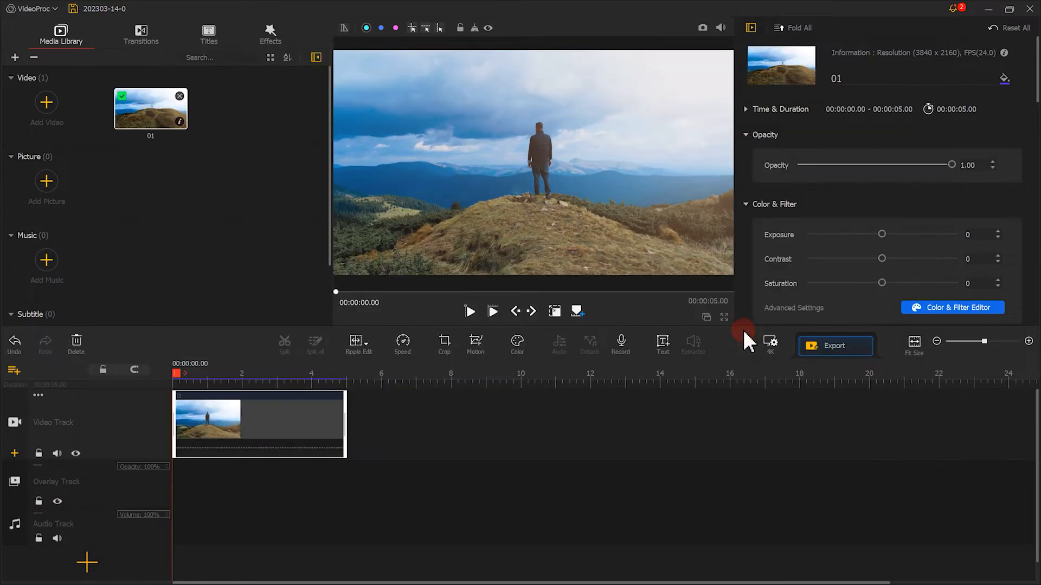
left_click(474, 312)
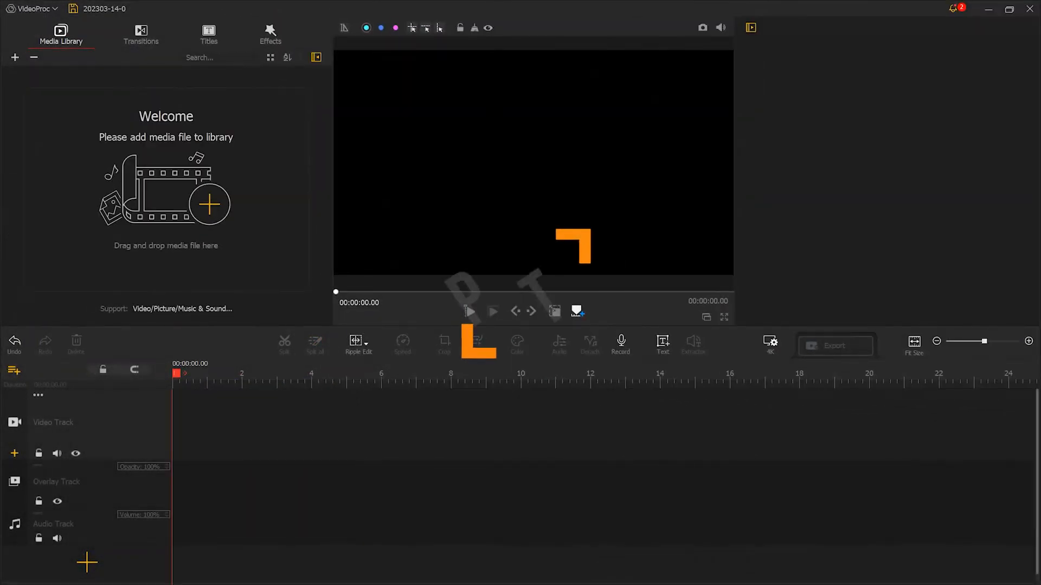
- Import video 02 onto the video track and pause its playback at 00:00:08.96
left_click_drag(278, 152, 245, 162)
left_click_drag(148, 130, 200, 421)
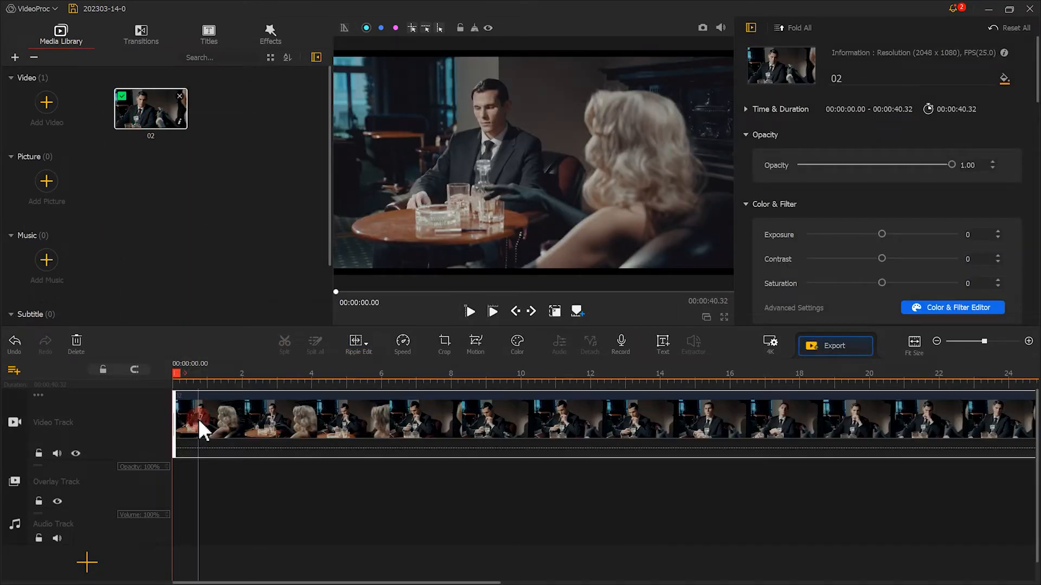
left_click(469, 311)
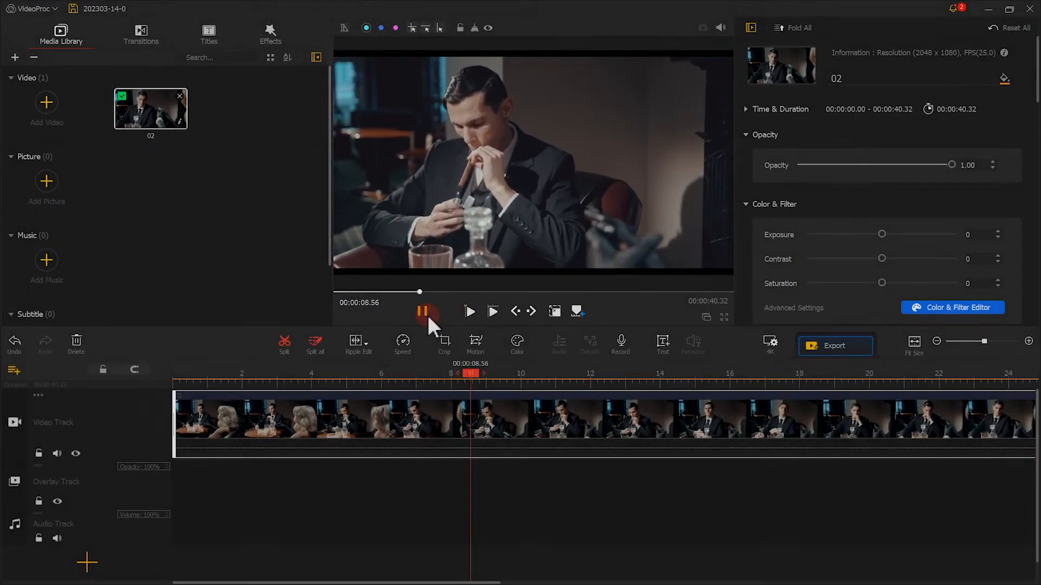
left_click(424, 313)
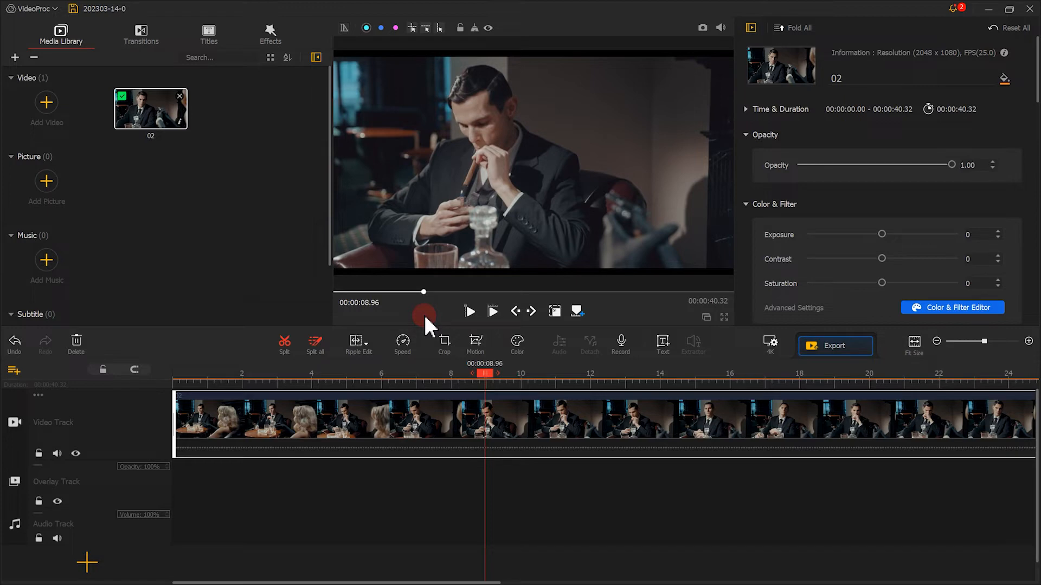
- Add a motion keyframe at the start of clip 02 and frame the man at about 1320x696
left_click(473, 345)
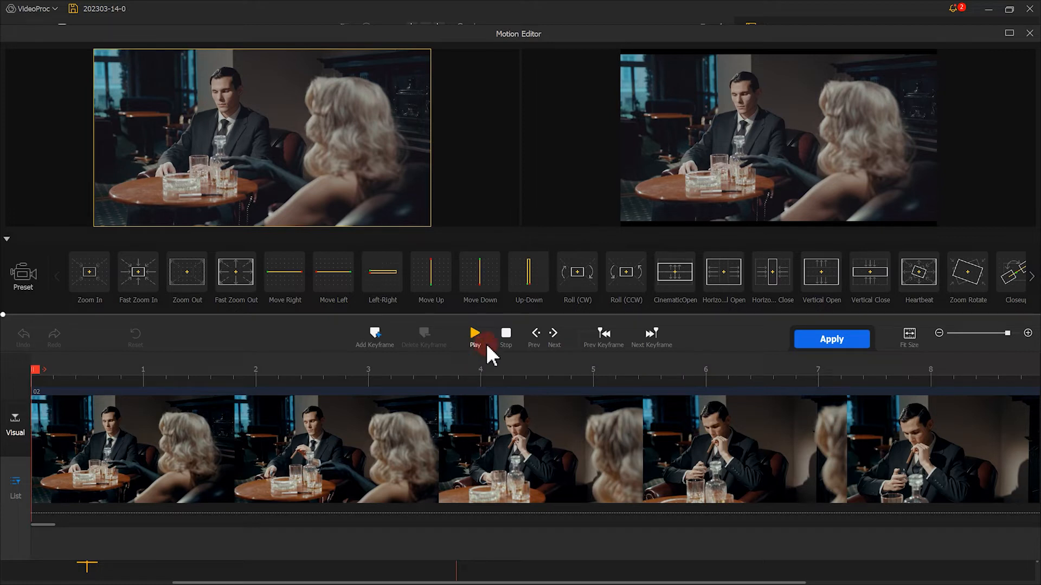
left_click(375, 337)
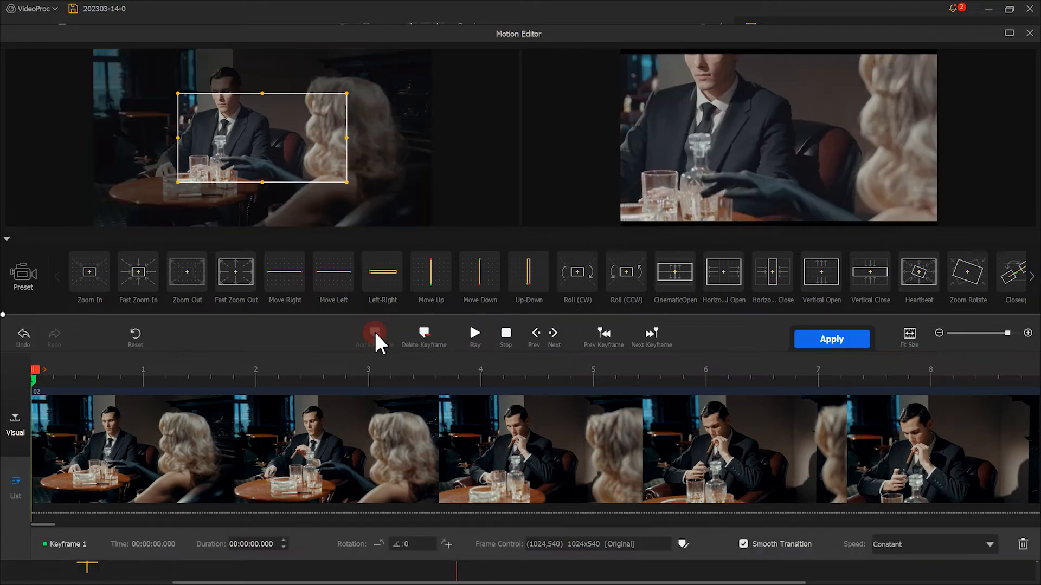
mouse_move(323, 165)
left_mouse_down()
mouse_move(280, 123)
mouse_move(344, 177)
mouse_move(317, 157)
left_mouse_up()
left_click(198, 349)
- Add a second keyframe at the end of clip 02 and enlarge its frame to the full 2048x1080
left_click_drag(95, 378, 1036, 372)
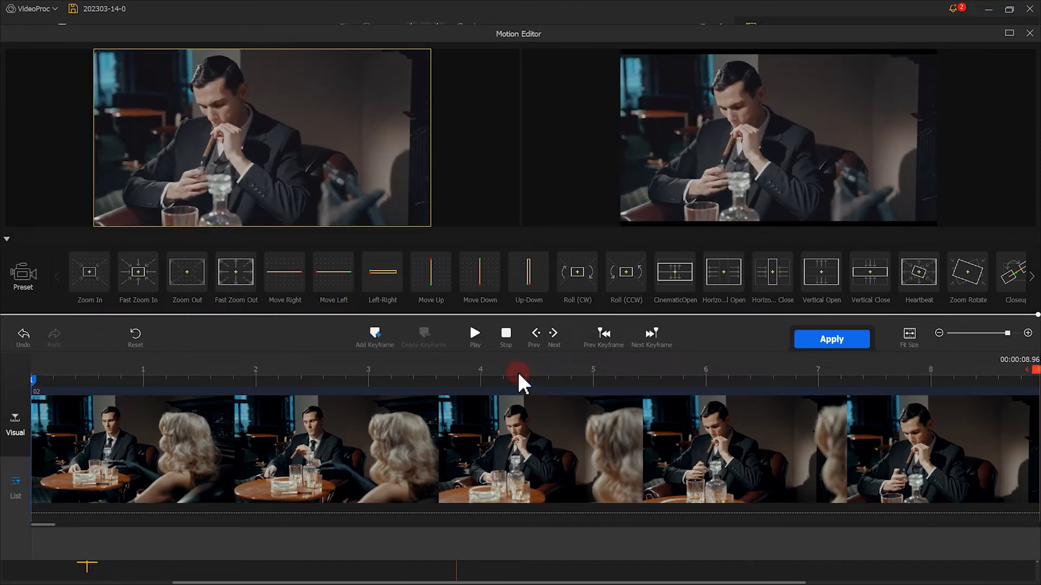
left_click(374, 343)
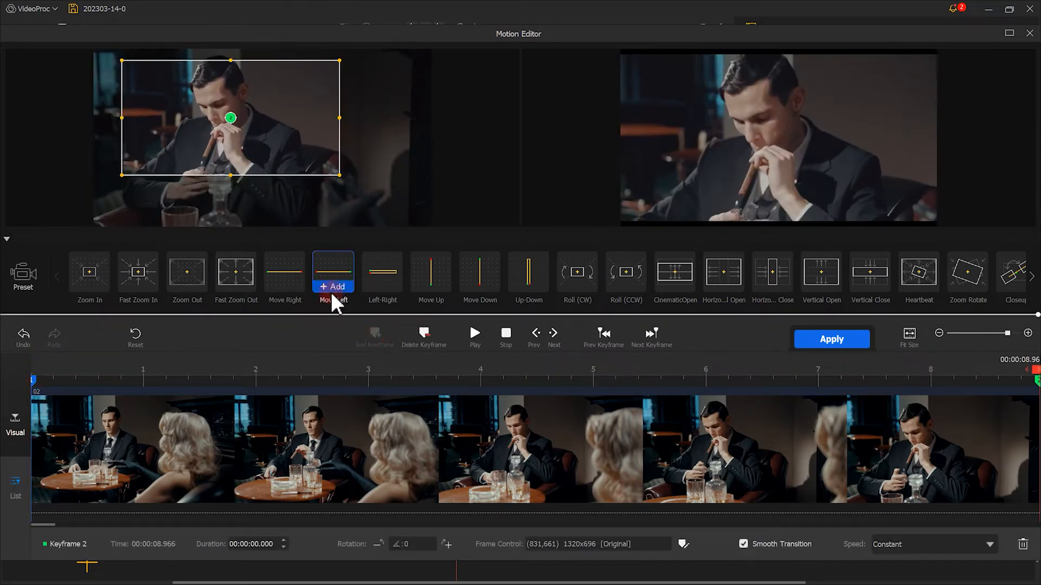
left_click_drag(262, 133, 236, 126)
left_click_drag(311, 162, 420, 227)
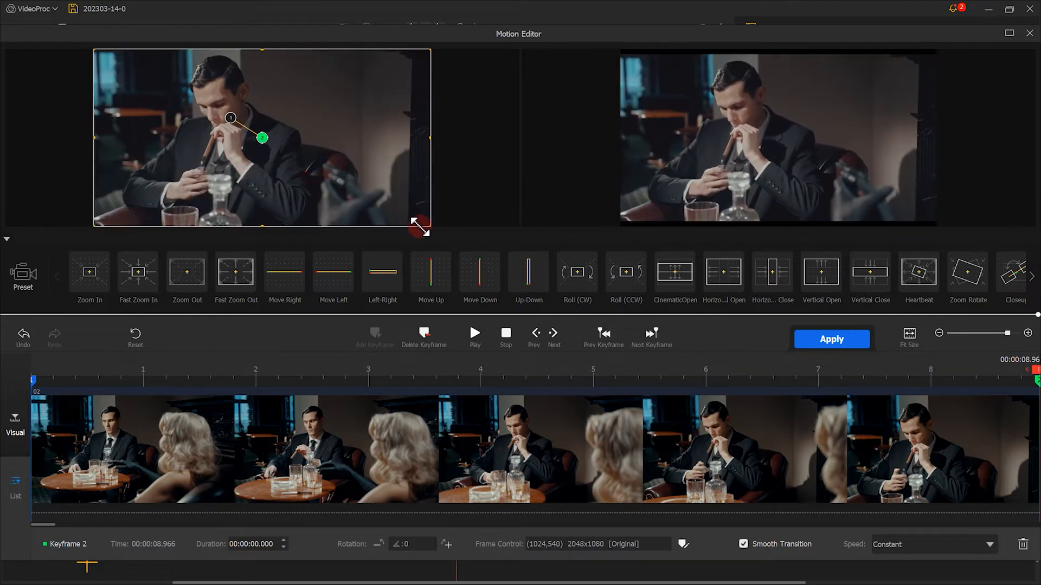
- Reposition the first keyframe's frame to about (910,646) and preview the zoom-out motion
left_click(601, 347)
left_click(586, 335)
mouse_move(287, 150)
left_mouse_down()
mouse_move(277, 147)
mouse_move(297, 152)
left_mouse_up()
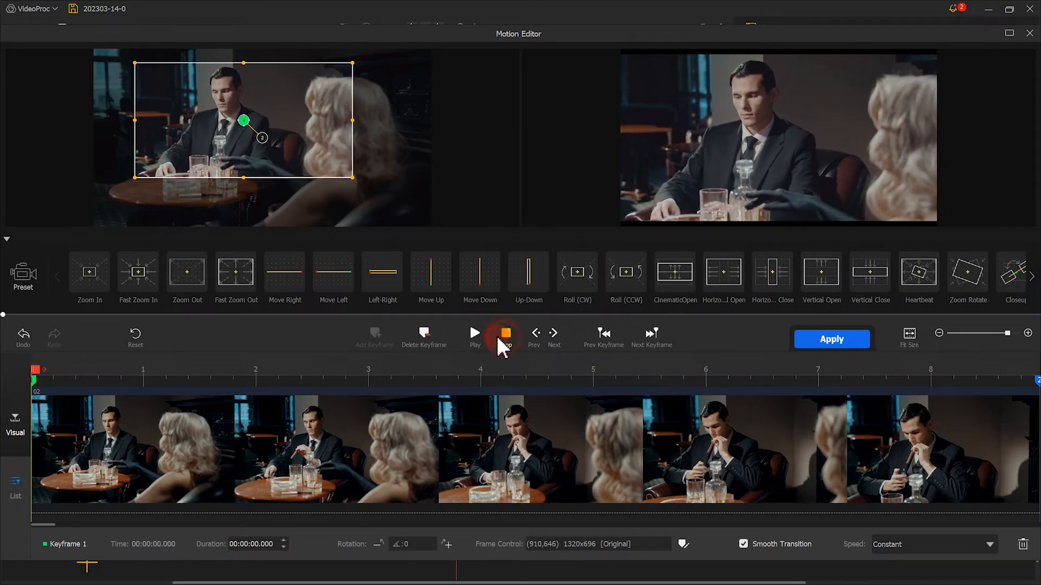
left_click(477, 334)
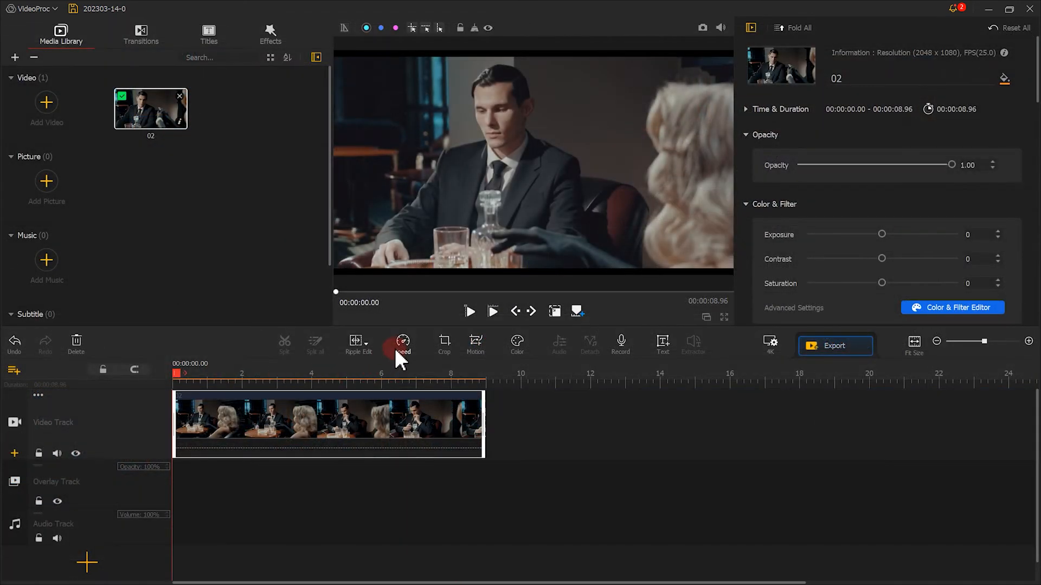
- Apply a constant 2X speed to clip 02 and play back the result
left_click(396, 349)
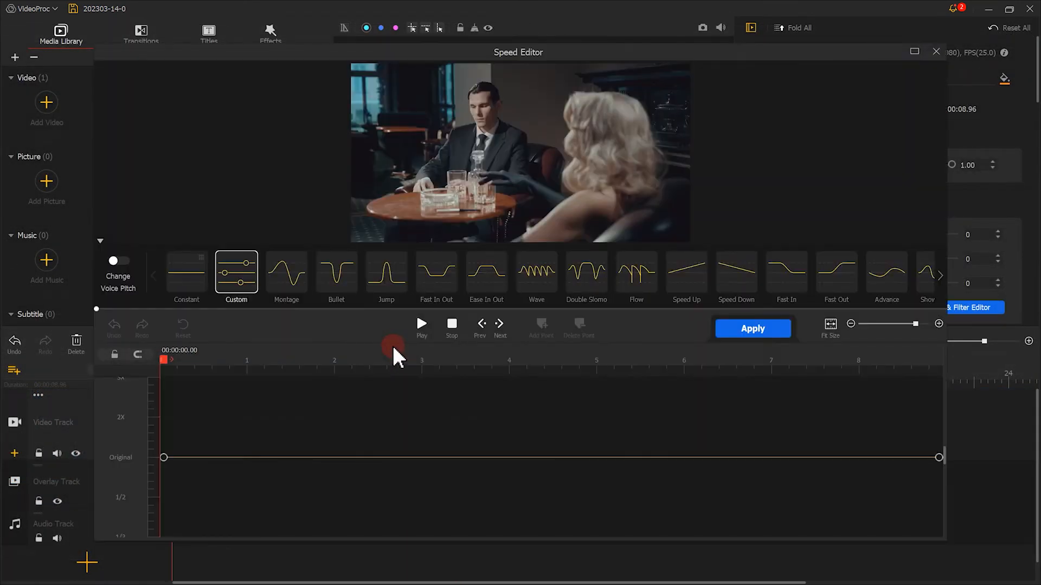
mouse_move(200, 295)
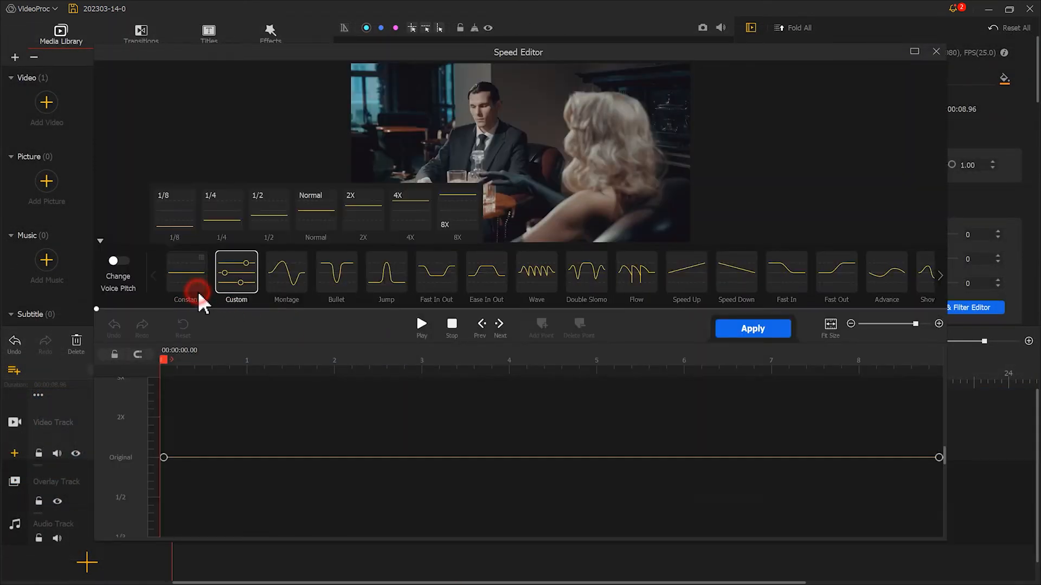
left_click(368, 217)
left_click(753, 329)
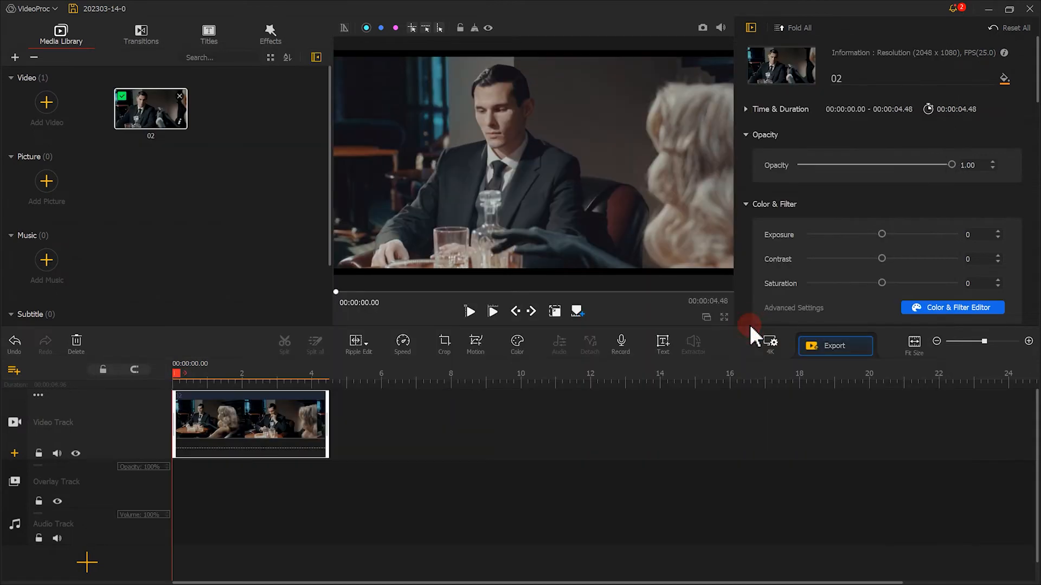
left_click(470, 312)
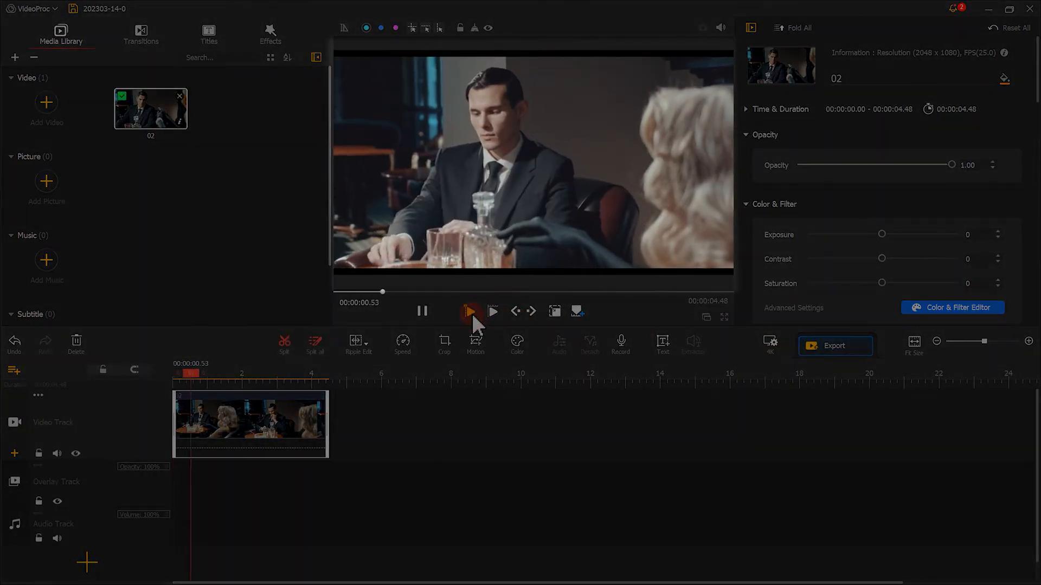